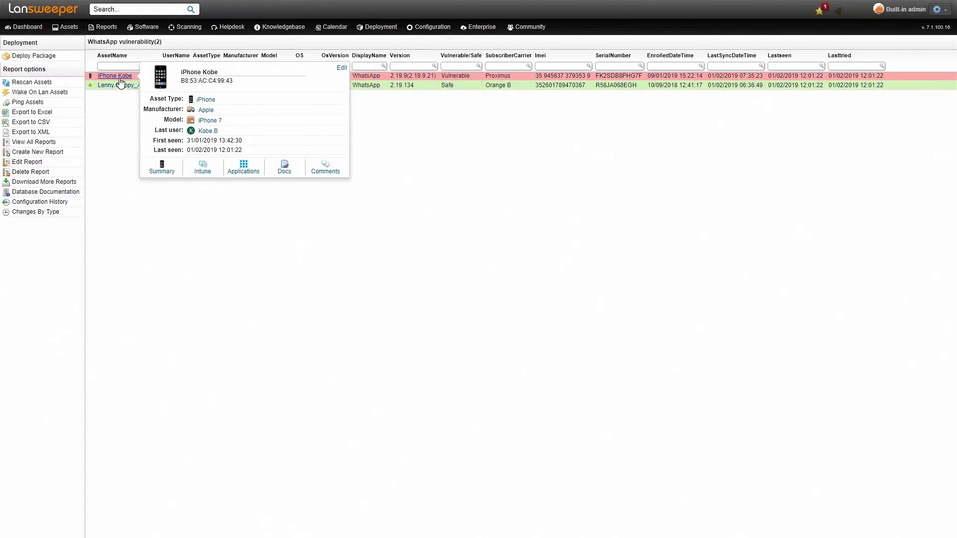
Open iPhone Kobe's asset page and show its 46 installed applications
{"action": "left_click", "coordinate": [116, 76]}
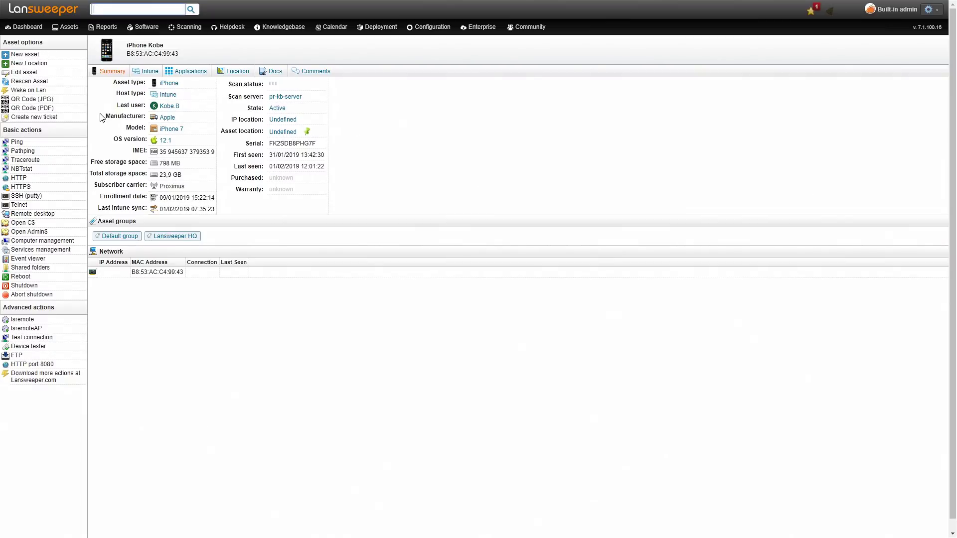
{"action": "left_click", "coordinate": [190, 70]}
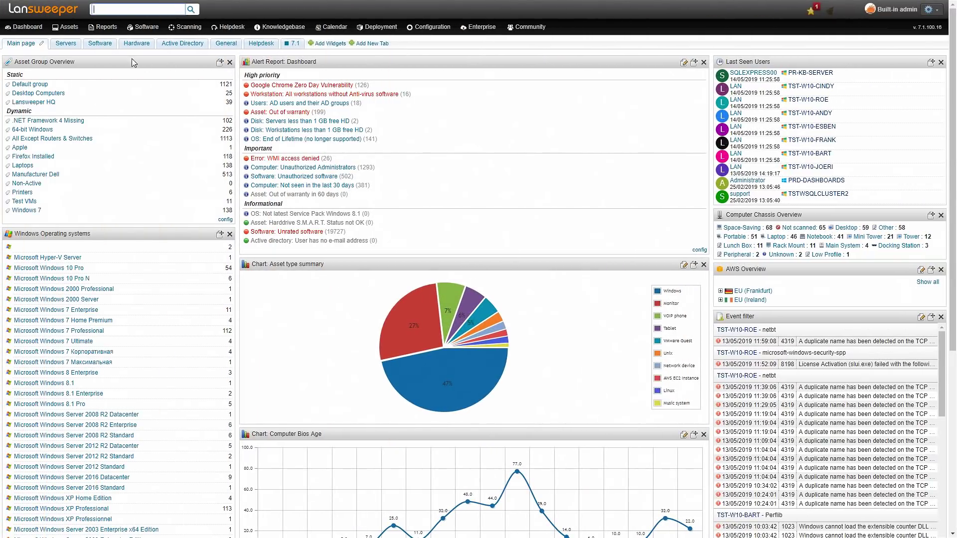
{"action": "mouse_move", "coordinate": [66, 27]}
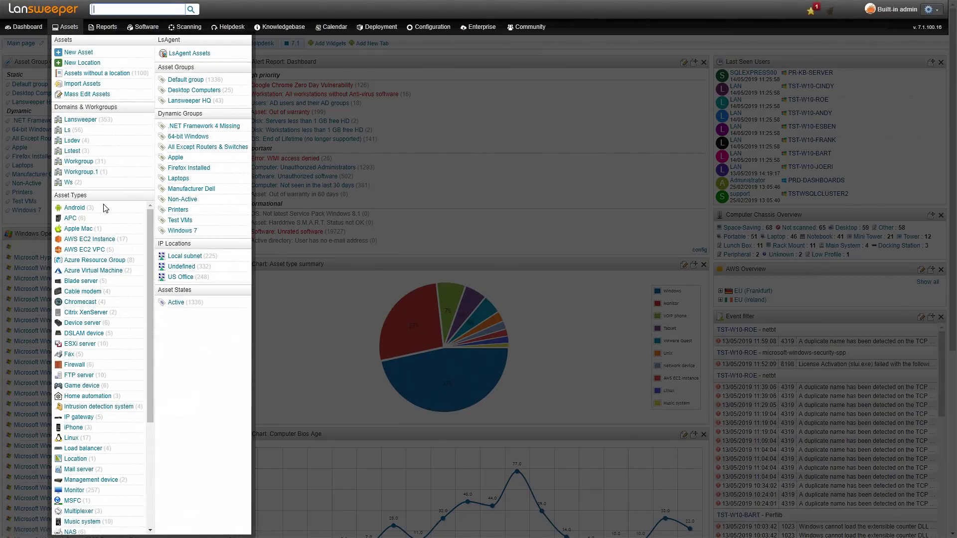
{"action": "scroll", "coordinate": [104, 208], "scroll_direction": "down", "scroll_amount": 5}
{"action": "scroll", "coordinate": [104, 208], "scroll_direction": "down", "scroll_amount": 3}
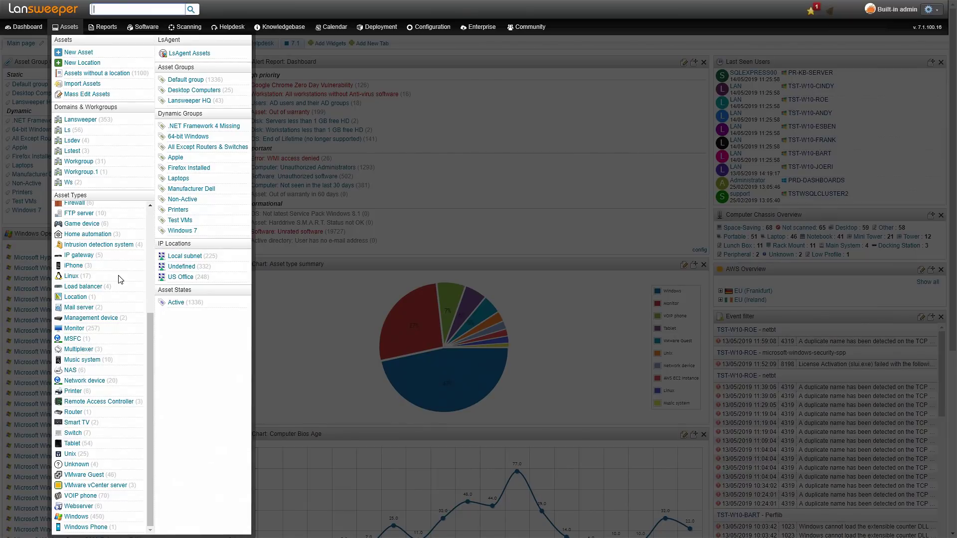
Replace a new report's default SQL with the WhatsApp query, title it 'WhatsApp Vulnerability', and save-run it
{"action": "mouse_move", "coordinate": [102, 27]}
{"action": "left_click", "coordinate": [115, 54]}
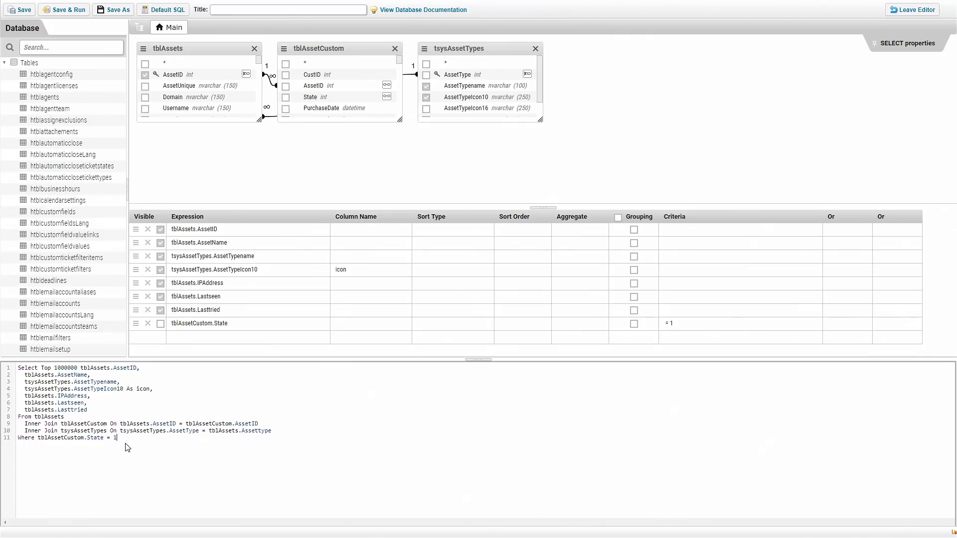
{"action": "left_click_drag", "start_coordinate": [127, 441], "coordinate": [14, 371]}
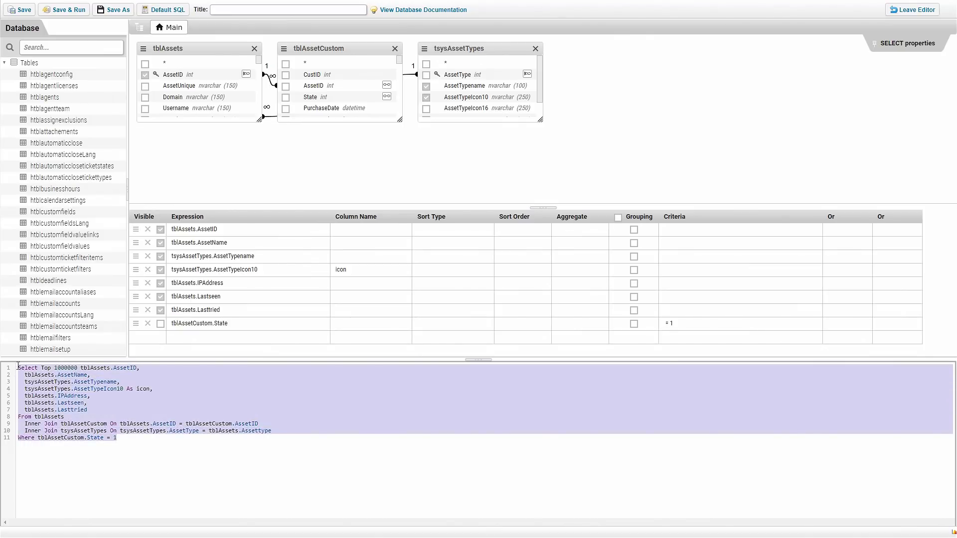
{"action": "key", "text": "Delete"}
{"action": "key", "text": "ctrl+v"}
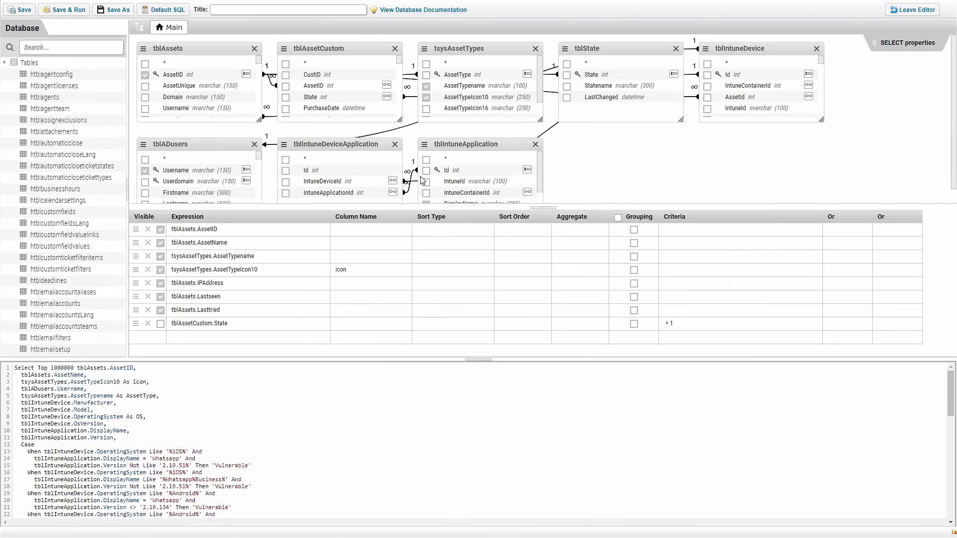
{"action": "left_click", "coordinate": [235, 10]}
{"action": "type", "text": "Whats"}
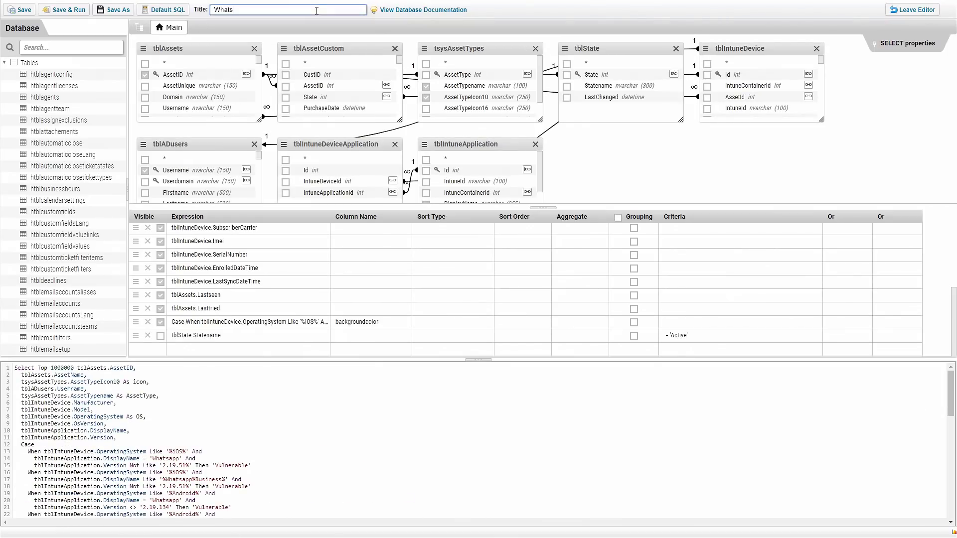
{"action": "type", "text": "App Vulnerability"}
{"action": "left_click", "coordinate": [64, 9]}
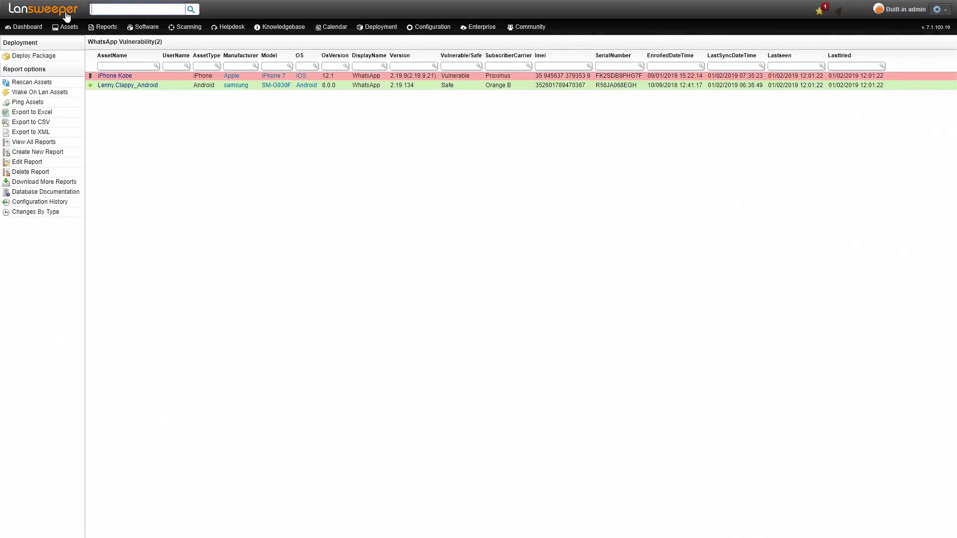